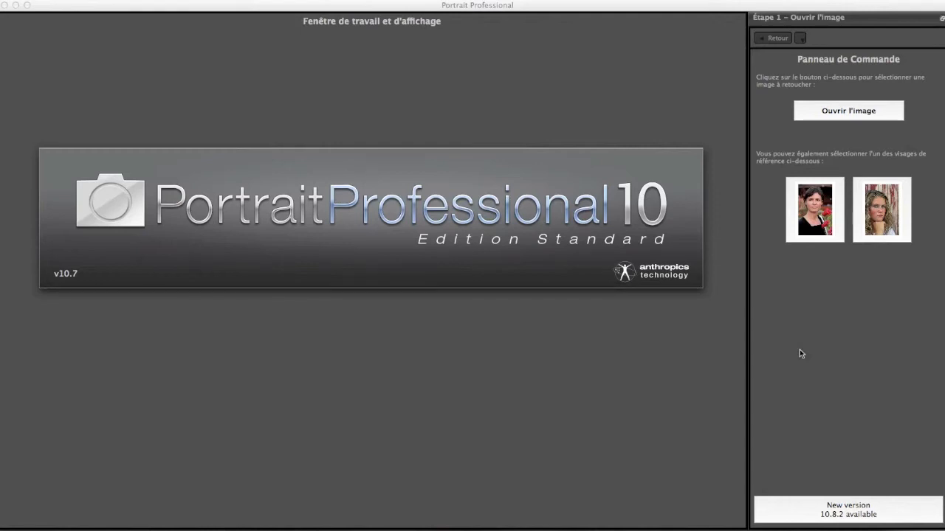
Open the FEMME photo from the Bureau folder and set the subject's sex to Femme
{"action": "left_click", "coordinate": [838, 117]}
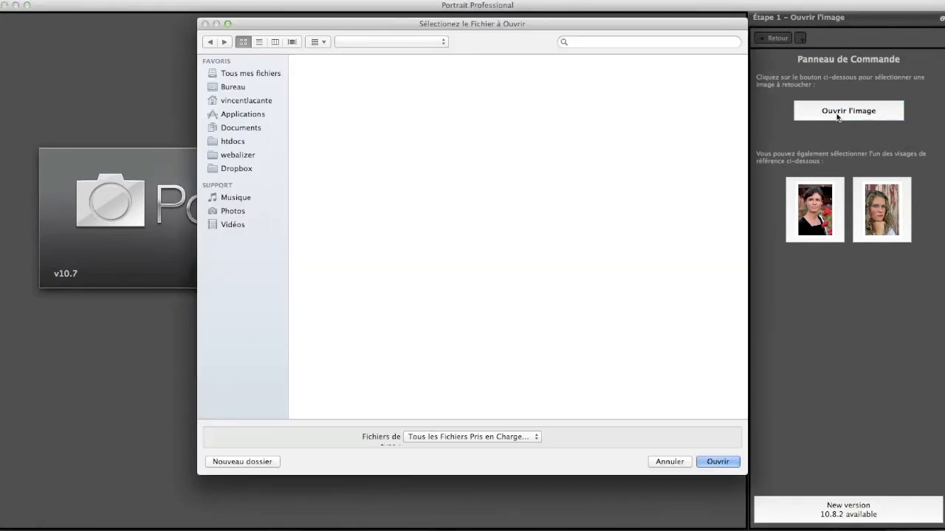
{"action": "left_click", "coordinate": [343, 203]}
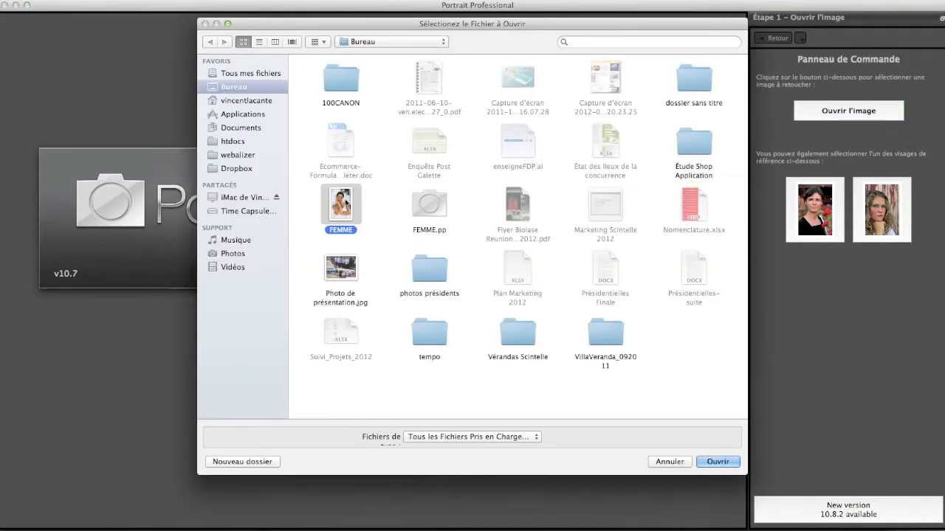
{"action": "left_click", "coordinate": [715, 462]}
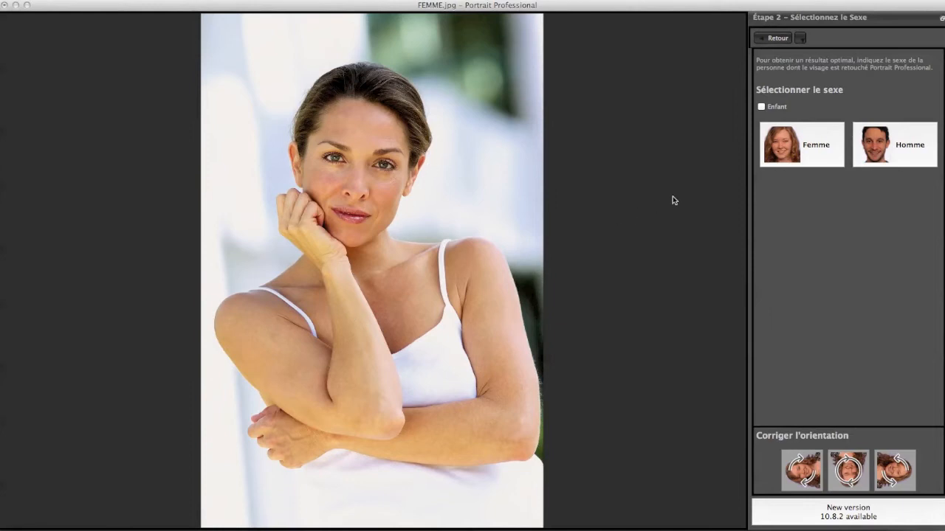
{"action": "left_click", "coordinate": [788, 154]}
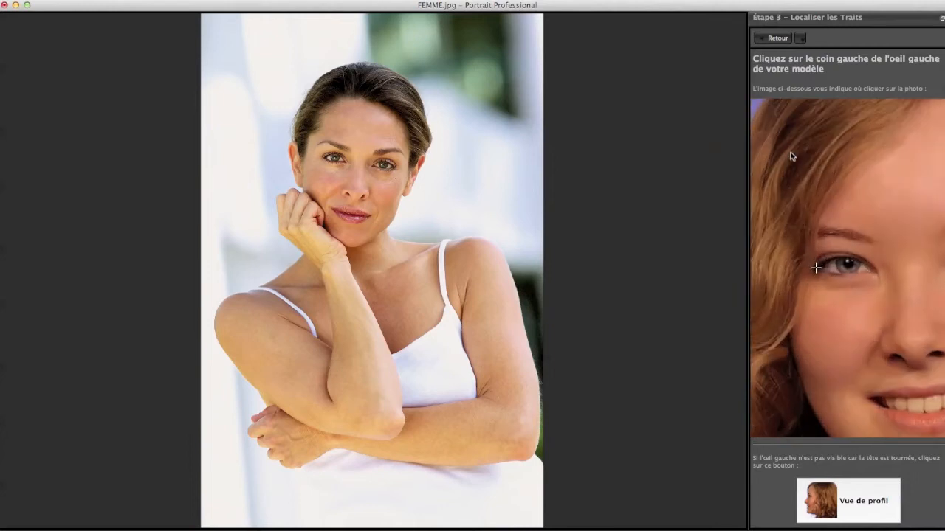
Mark the outer corners of both eyes, the tip of the nose and both corners of the mouth on the portrait
{"action": "left_click", "coordinate": [323, 156]}
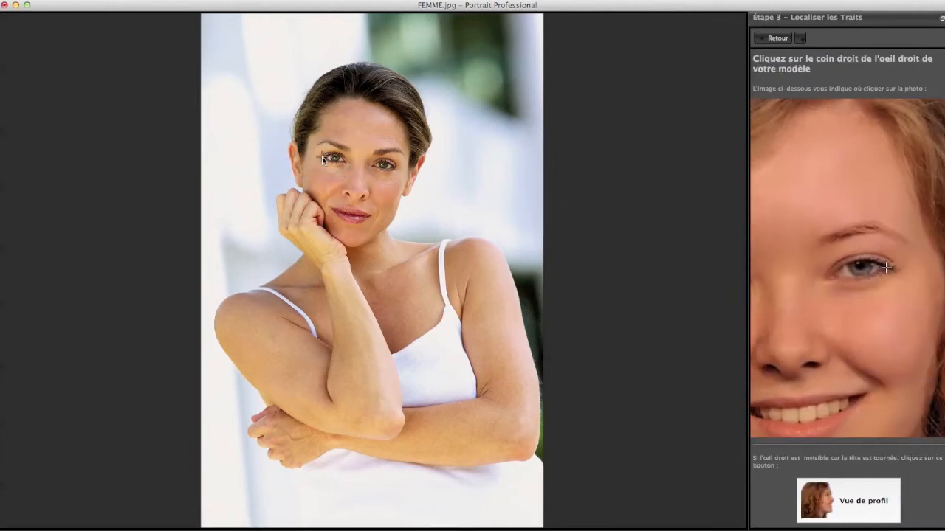
{"action": "left_click", "coordinate": [395, 167]}
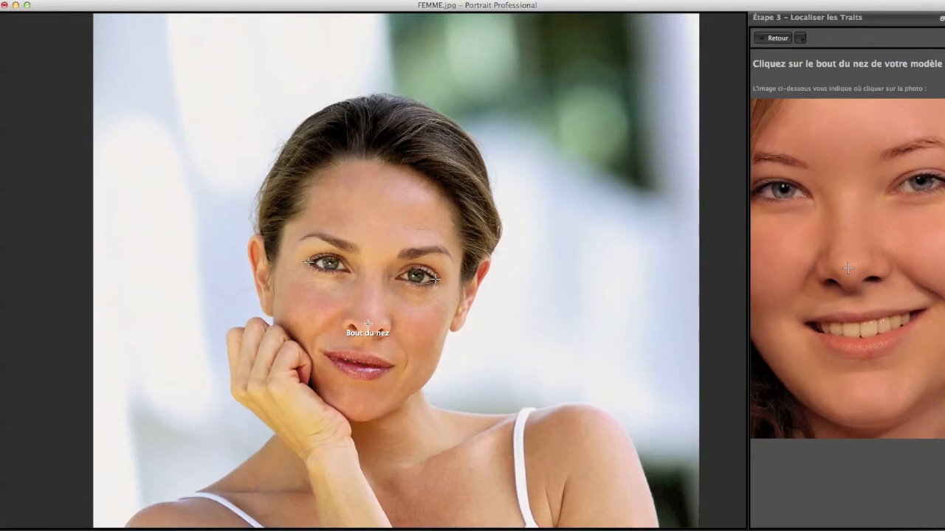
{"action": "left_click", "coordinate": [367, 325]}
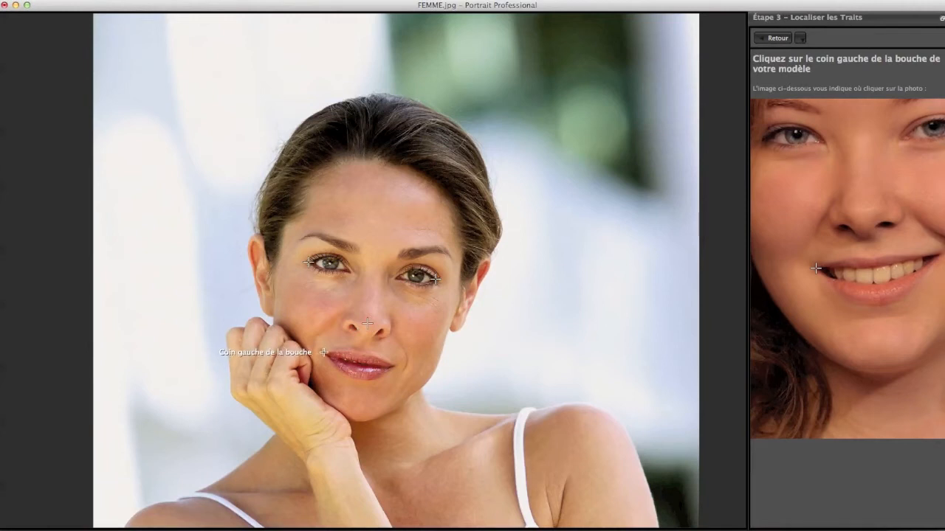
{"action": "left_click", "coordinate": [322, 352]}
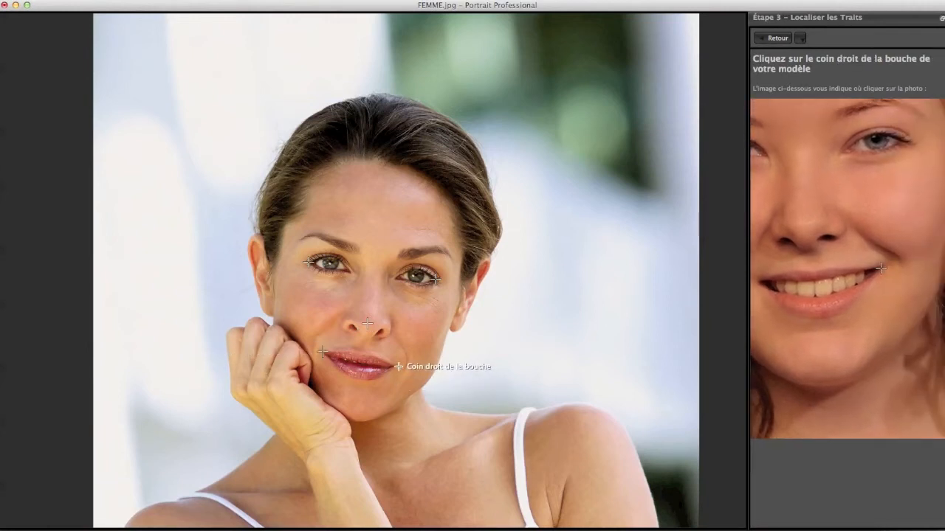
{"action": "left_click", "coordinate": [396, 367]}
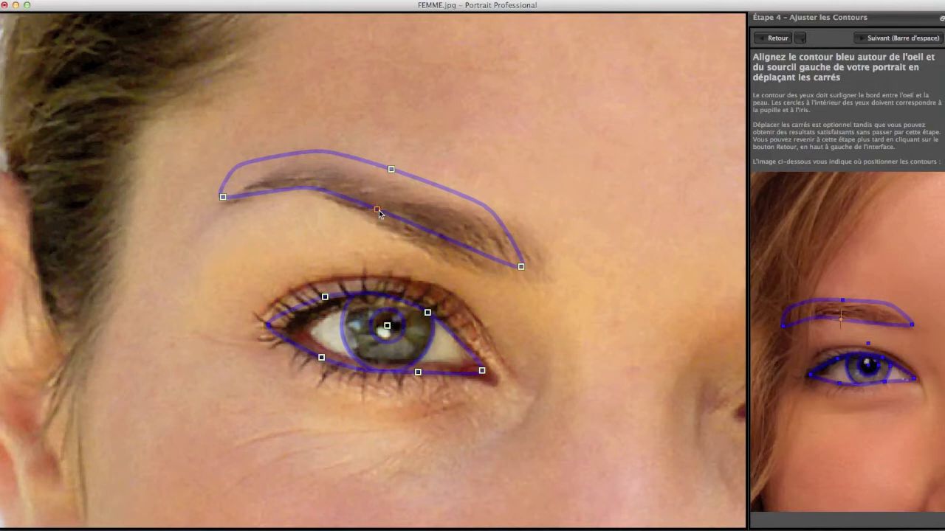
Fit the blue outlines to the left eyebrow and the left eye's edges and outer corner, and accept them
{"action": "left_click_drag", "start_coordinate": [379, 213], "coordinate": [379, 225]}
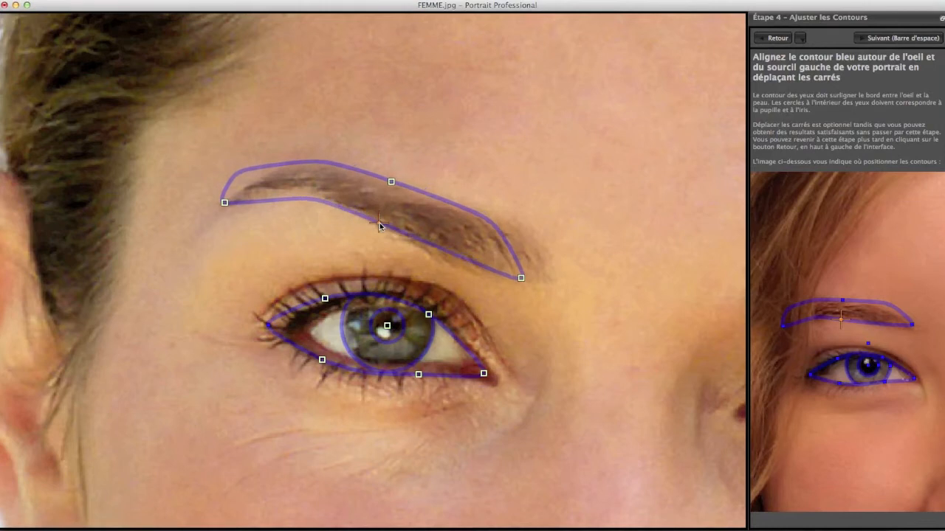
{"action": "left_click_drag", "start_coordinate": [430, 316], "coordinate": [438, 316]}
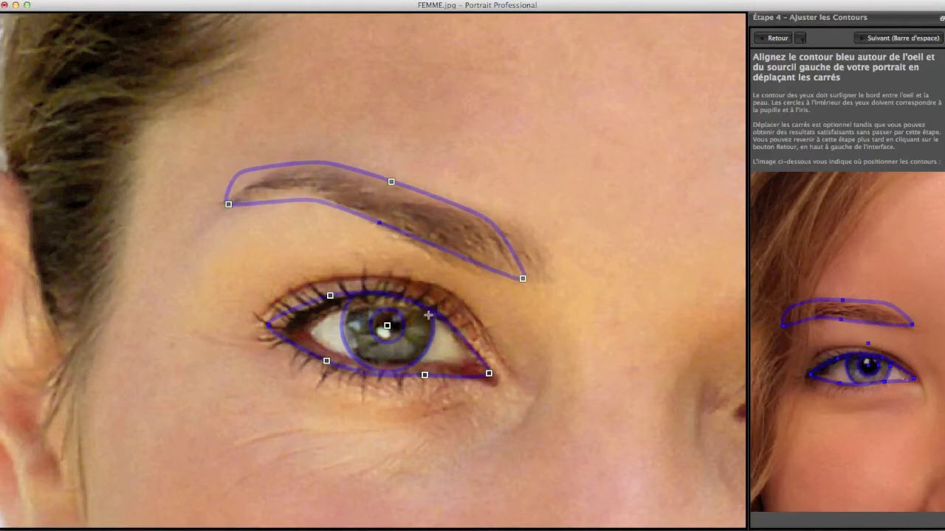
{"action": "left_click_drag", "start_coordinate": [269, 325], "coordinate": [290, 332]}
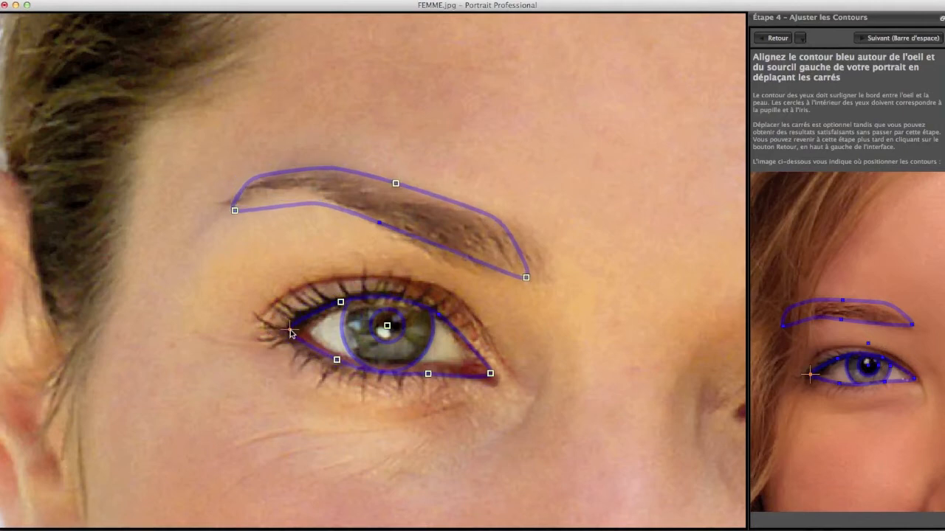
{"action": "key", "text": "space"}
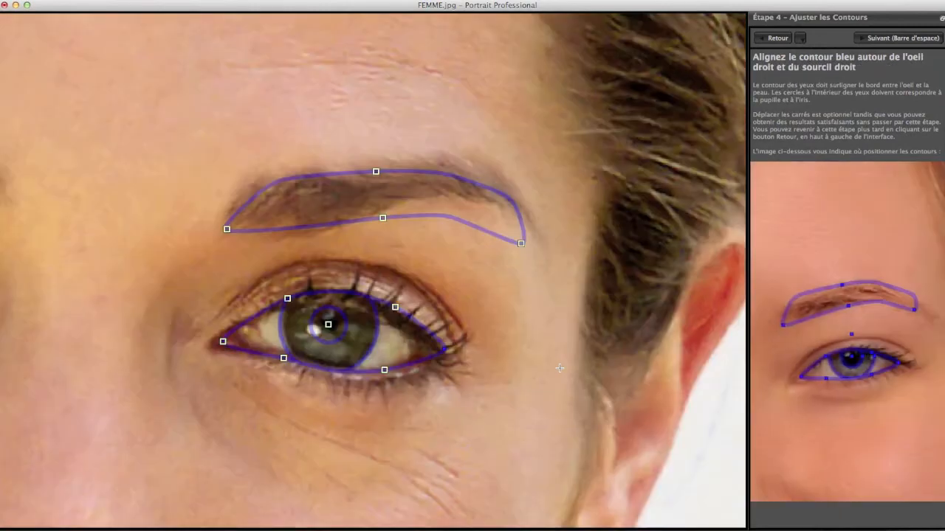
Fit the outlines to the right eyebrow's outer end and edges and to the right eye's outer corner
{"action": "left_click_drag", "start_coordinate": [522, 244], "coordinate": [531, 223]}
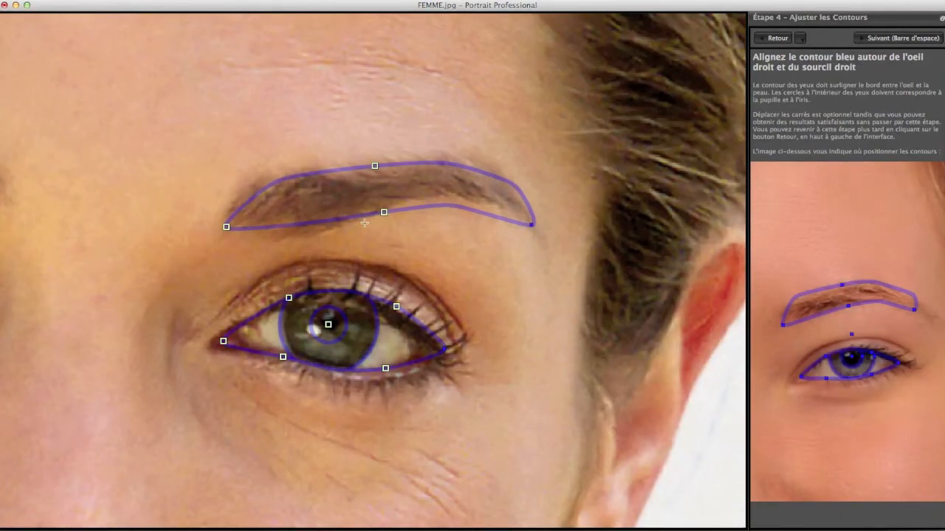
{"action": "left_click_drag", "start_coordinate": [384, 213], "coordinate": [351, 226]}
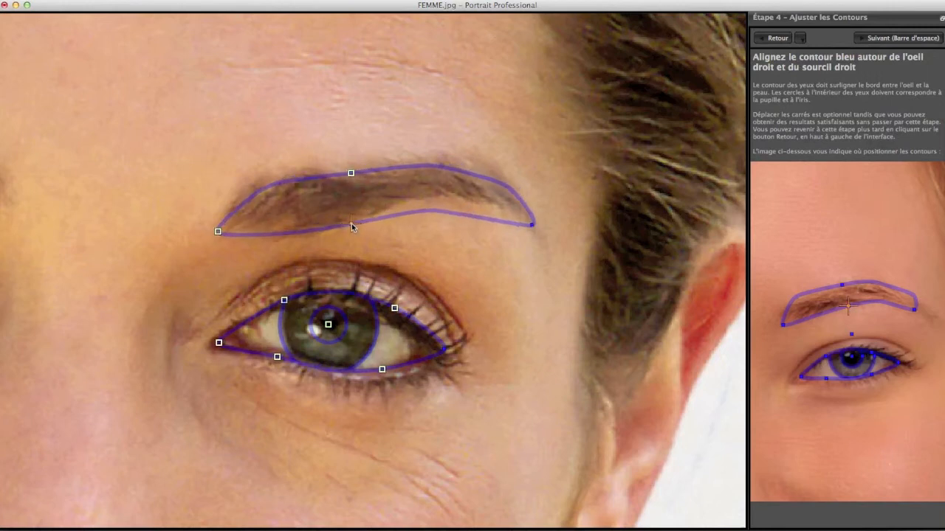
{"action": "left_click_drag", "start_coordinate": [351, 173], "coordinate": [353, 171]}
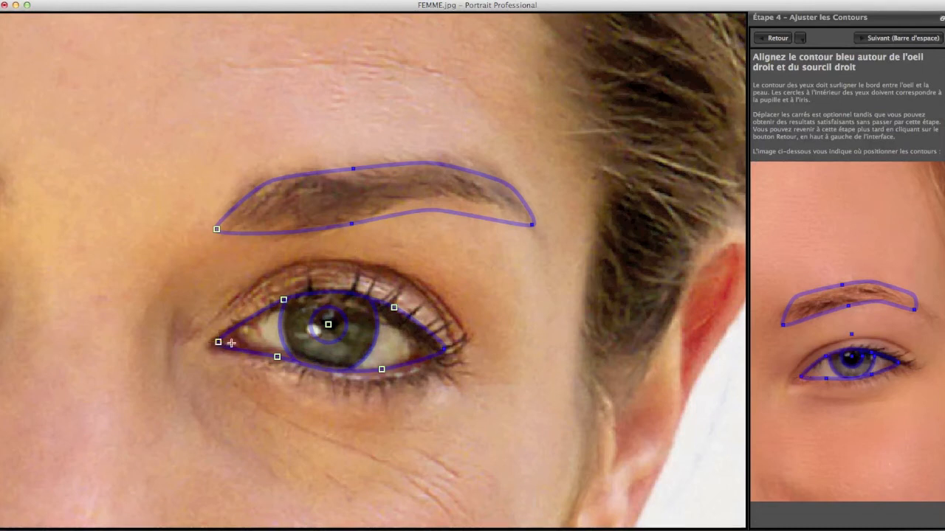
{"action": "left_click_drag", "start_coordinate": [444, 350], "coordinate": [440, 358]}
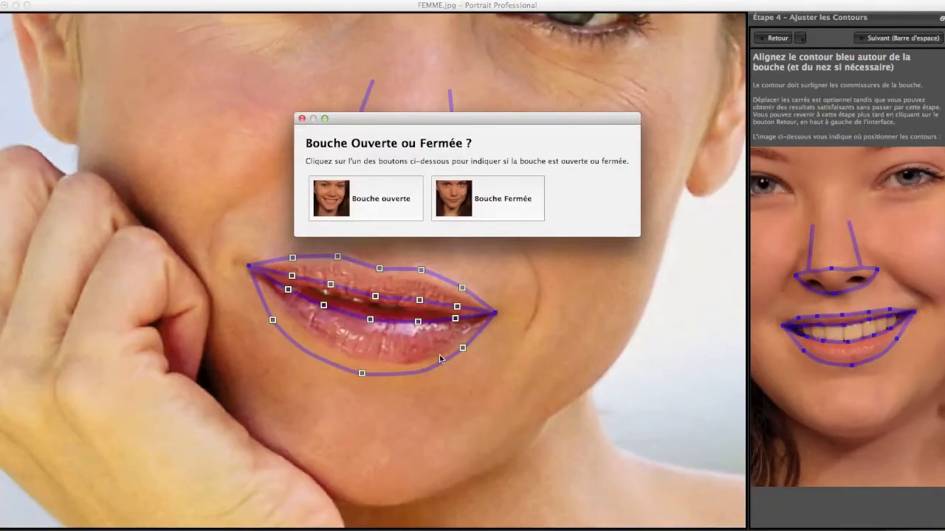
Set the mouth as closed and fit its outline to the left lip corner, the lower lip edge and the line between the lips
{"action": "left_click", "coordinate": [479, 209]}
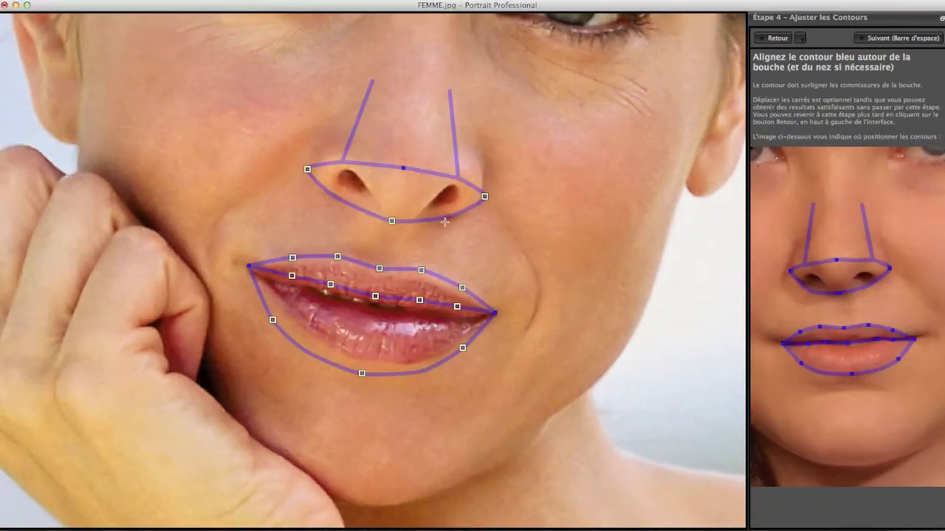
{"action": "left_click_drag", "start_coordinate": [248, 265], "coordinate": [257, 277]}
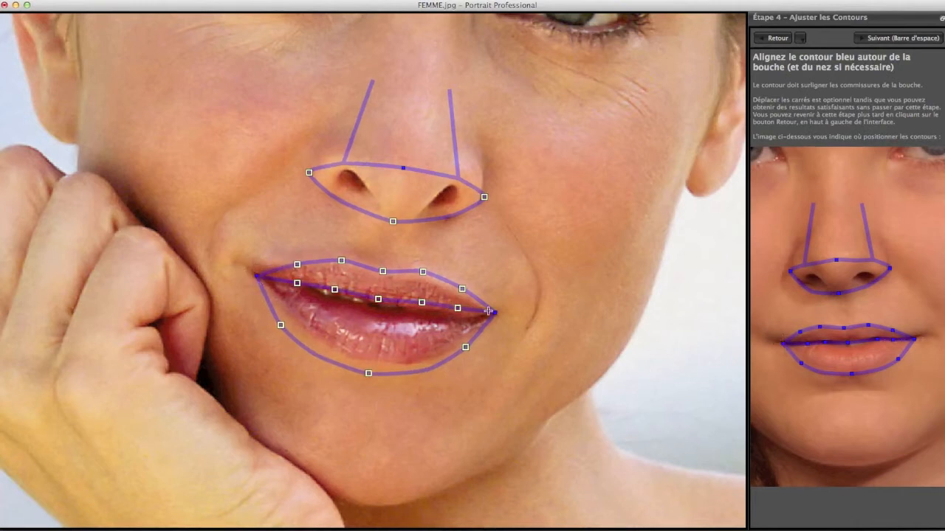
{"action": "left_click_drag", "start_coordinate": [369, 372], "coordinate": [378, 361]}
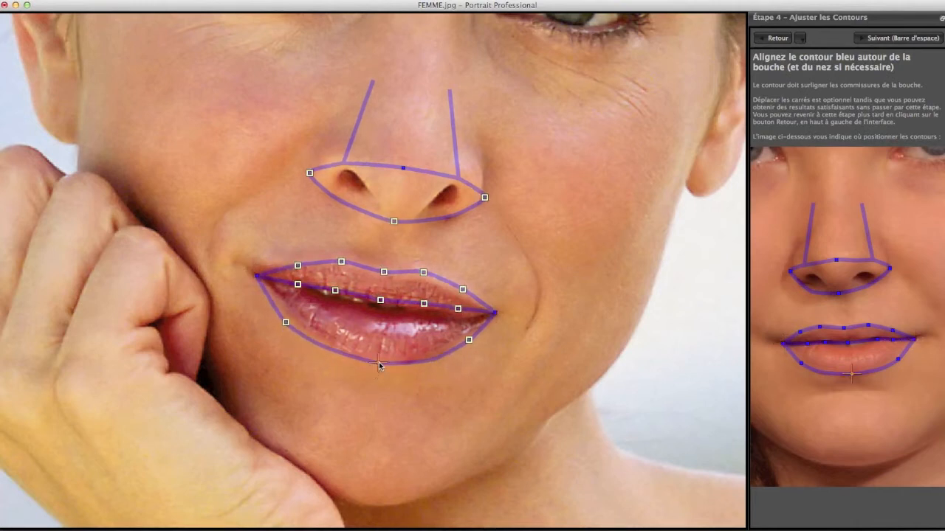
{"action": "left_click_drag", "start_coordinate": [286, 322], "coordinate": [296, 324]}
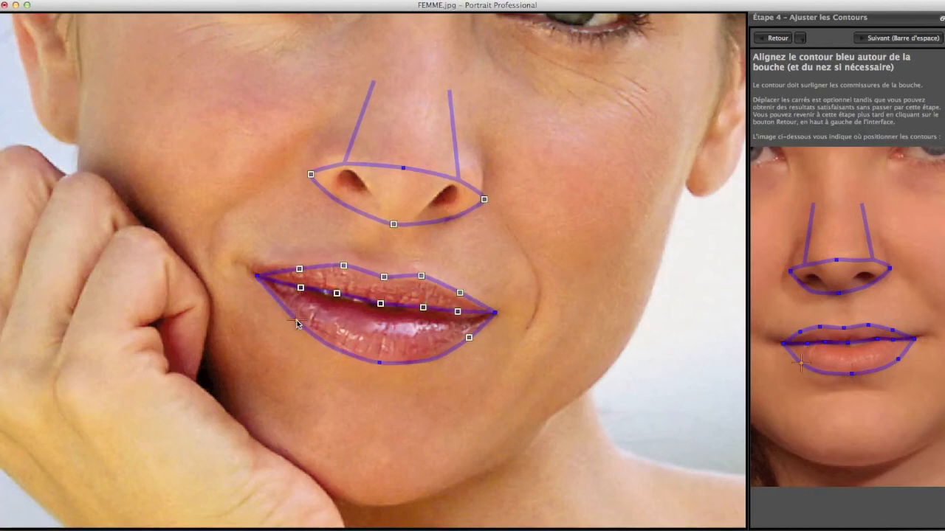
{"action": "left_click_drag", "start_coordinate": [380, 304], "coordinate": [380, 307]}
{"action": "key", "text": "space"}
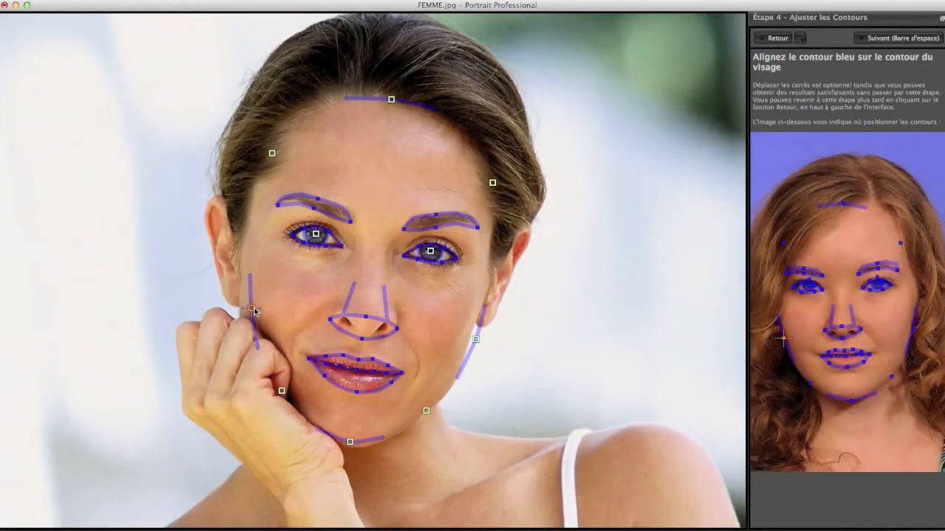
Align the face outline with both cheeks, the chin and the hairline, and proceed to retouching the photo
{"action": "left_click_drag", "start_coordinate": [251, 310], "coordinate": [242, 308]}
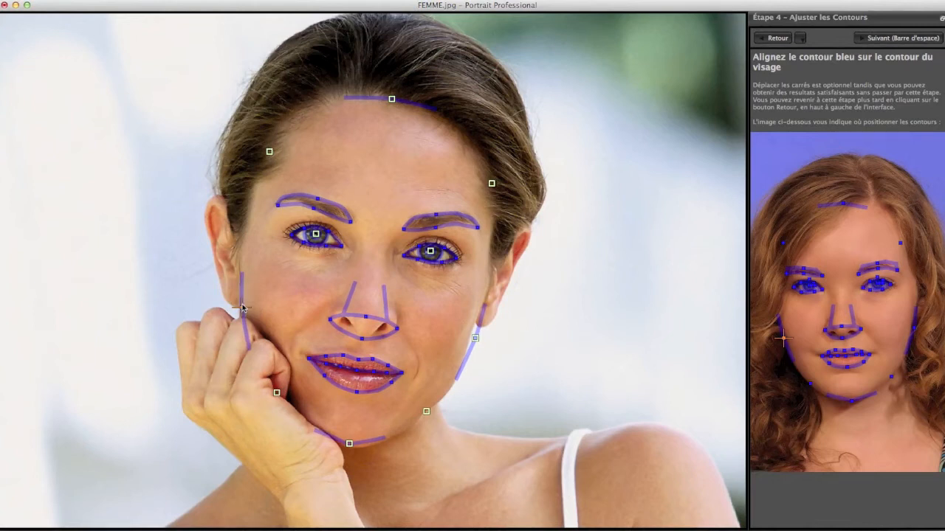
{"action": "left_click_drag", "start_coordinate": [350, 444], "coordinate": [353, 450]}
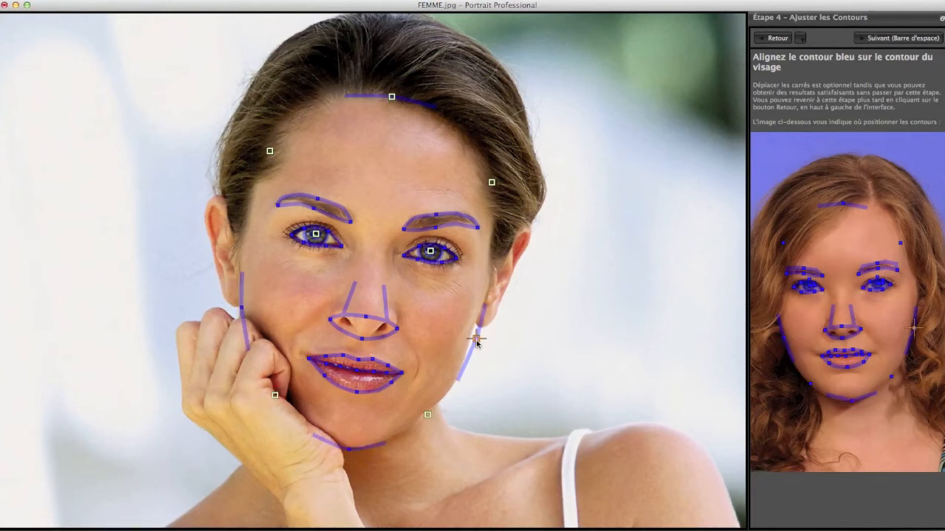
{"action": "left_click_drag", "start_coordinate": [476, 341], "coordinate": [473, 335]}
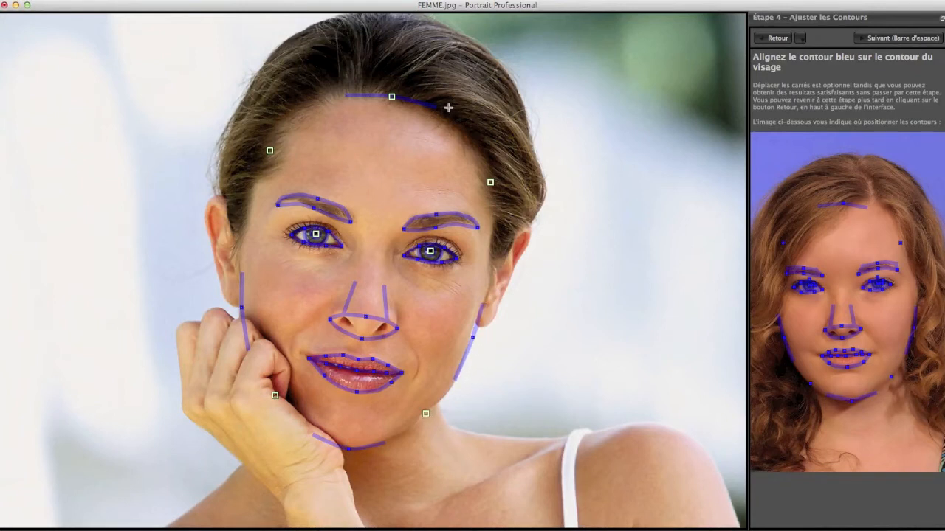
{"action": "left_click_drag", "start_coordinate": [391, 97], "coordinate": [358, 89]}
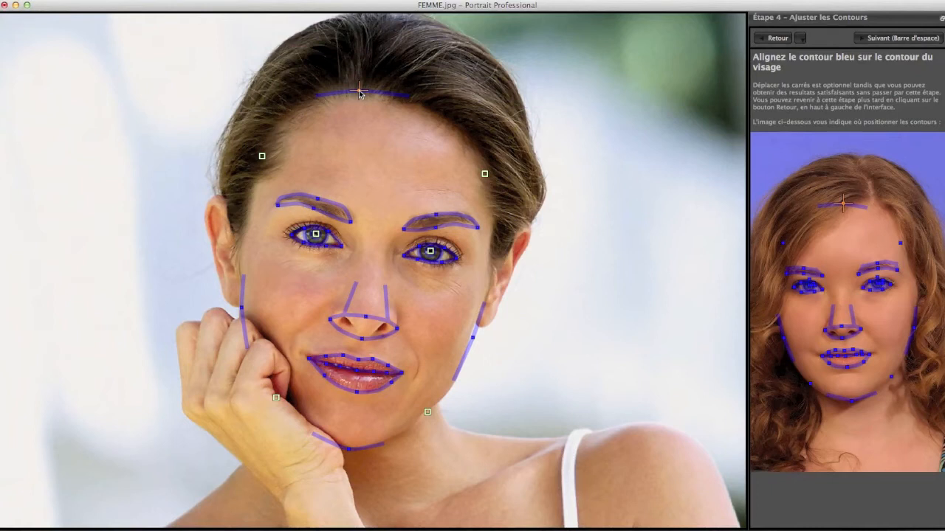
{"action": "key", "text": "space"}
{"action": "key", "text": "space"}
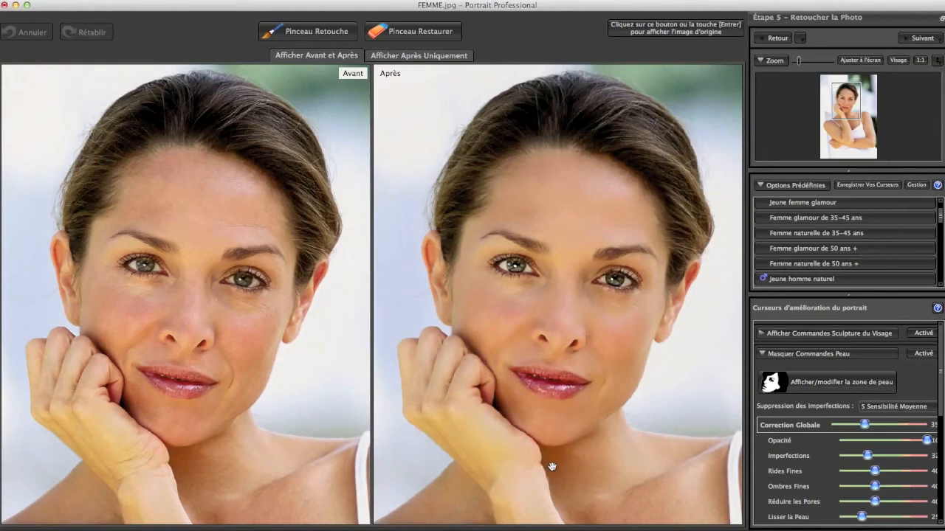
Extend the skin area over the forearm, chest and shoulders with the Étendre brush and accept the modified area
{"action": "left_click_drag", "start_coordinate": [612, 481], "coordinate": [595, 279]}
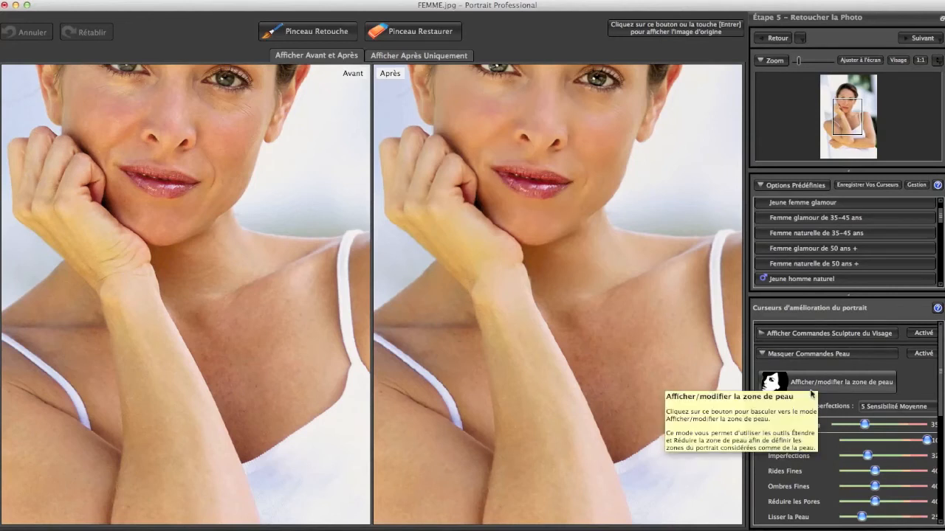
{"action": "left_click", "coordinate": [853, 389]}
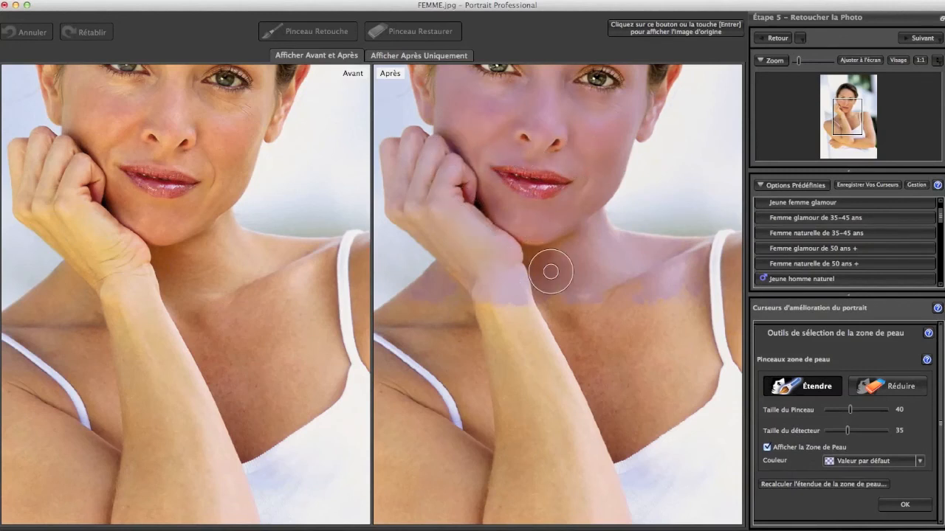
{"action": "mouse_move", "coordinate": [551, 298]}
{"action": "left_mouse_down"}
{"action": "mouse_move", "coordinate": [581, 328]}
{"action": "mouse_move", "coordinate": [623, 434]}
{"action": "mouse_move", "coordinate": [694, 384]}
{"action": "mouse_move", "coordinate": [687, 269]}
{"action": "mouse_move", "coordinate": [687, 326]}
{"action": "mouse_move", "coordinate": [591, 299]}
{"action": "mouse_move", "coordinate": [635, 336]}
{"action": "mouse_move", "coordinate": [631, 397]}
{"action": "mouse_move", "coordinate": [666, 352]}
{"action": "mouse_move", "coordinate": [655, 343]}
{"action": "mouse_move", "coordinate": [632, 357]}
{"action": "mouse_move", "coordinate": [637, 387]}
{"action": "mouse_move", "coordinate": [599, 278]}
{"action": "mouse_move", "coordinate": [563, 297]}
{"action": "mouse_move", "coordinate": [573, 351]}
{"action": "mouse_move", "coordinate": [539, 264]}
{"action": "mouse_move", "coordinate": [572, 243]}
{"action": "mouse_move", "coordinate": [530, 251]}
{"action": "mouse_move", "coordinate": [537, 247]}
{"action": "mouse_move", "coordinate": [547, 247]}
{"action": "mouse_move", "coordinate": [543, 267]}
{"action": "mouse_move", "coordinate": [562, 307]}
{"action": "mouse_move", "coordinate": [507, 330]}
{"action": "mouse_move", "coordinate": [506, 344]}
{"action": "mouse_move", "coordinate": [488, 315]}
{"action": "mouse_move", "coordinate": [541, 448]}
{"action": "mouse_move", "coordinate": [543, 337]}
{"action": "mouse_move", "coordinate": [588, 462]}
{"action": "mouse_move", "coordinate": [517, 448]}
{"action": "mouse_move", "coordinate": [500, 454]}
{"action": "mouse_move", "coordinate": [499, 504]}
{"action": "mouse_move", "coordinate": [606, 491]}
{"action": "mouse_move", "coordinate": [534, 459]}
{"action": "mouse_move", "coordinate": [534, 421]}
{"action": "mouse_move", "coordinate": [556, 431]}
{"action": "mouse_move", "coordinate": [535, 450]}
{"action": "mouse_move", "coordinate": [506, 431]}
{"action": "mouse_move", "coordinate": [508, 351]}
{"action": "mouse_move", "coordinate": [507, 392]}
{"action": "mouse_move", "coordinate": [520, 340]}
{"action": "mouse_move", "coordinate": [417, 332]}
{"action": "mouse_move", "coordinate": [390, 316]}
{"action": "mouse_move", "coordinate": [445, 302]}
{"action": "mouse_move", "coordinate": [485, 433]}
{"action": "mouse_move", "coordinate": [477, 401]}
{"action": "mouse_move", "coordinate": [437, 354]}
{"action": "mouse_move", "coordinate": [394, 328]}
{"action": "mouse_move", "coordinate": [443, 354]}
{"action": "mouse_move", "coordinate": [478, 465]}
{"action": "mouse_move", "coordinate": [417, 447]}
{"action": "mouse_move", "coordinate": [388, 380]}
{"action": "mouse_move", "coordinate": [443, 442]}
{"action": "mouse_move", "coordinate": [468, 502]}
{"action": "mouse_move", "coordinate": [456, 507]}
{"action": "mouse_move", "coordinate": [388, 462]}
{"action": "mouse_move", "coordinate": [395, 439]}
{"action": "mouse_move", "coordinate": [466, 499]}
{"action": "mouse_move", "coordinate": [509, 479]}
{"action": "left_mouse_up"}
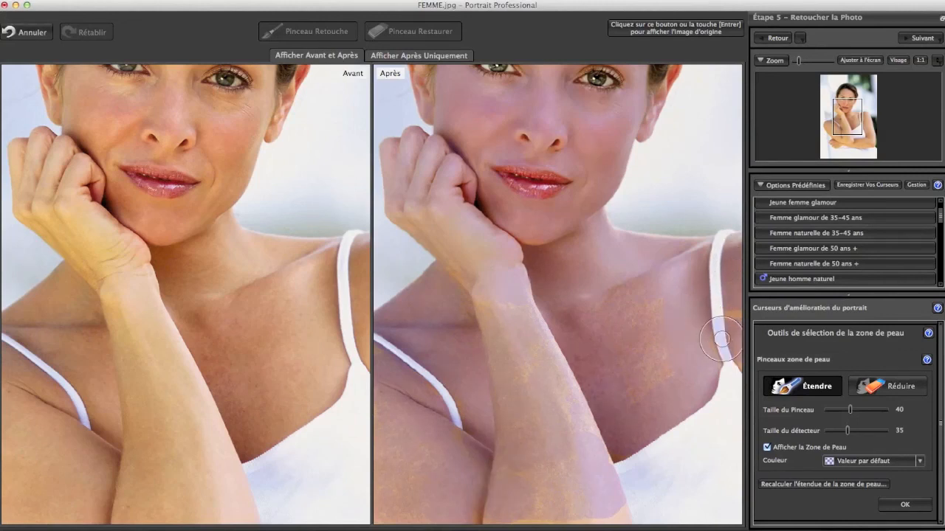
{"action": "left_click", "coordinate": [902, 506]}
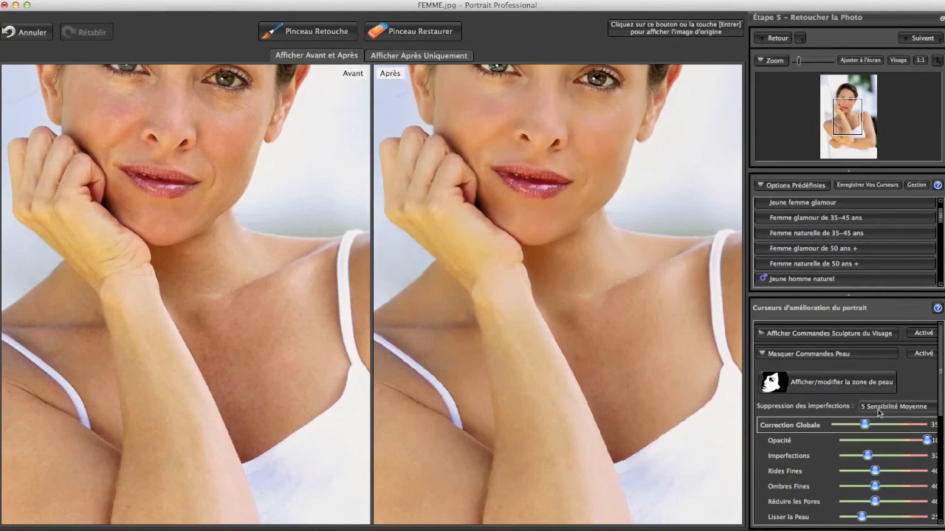
Set the blemish removal (Suppression des Imperfections) to 10 Sensibilité Maximale and compare the face before and after
{"action": "mouse_move", "coordinate": [878, 412]}
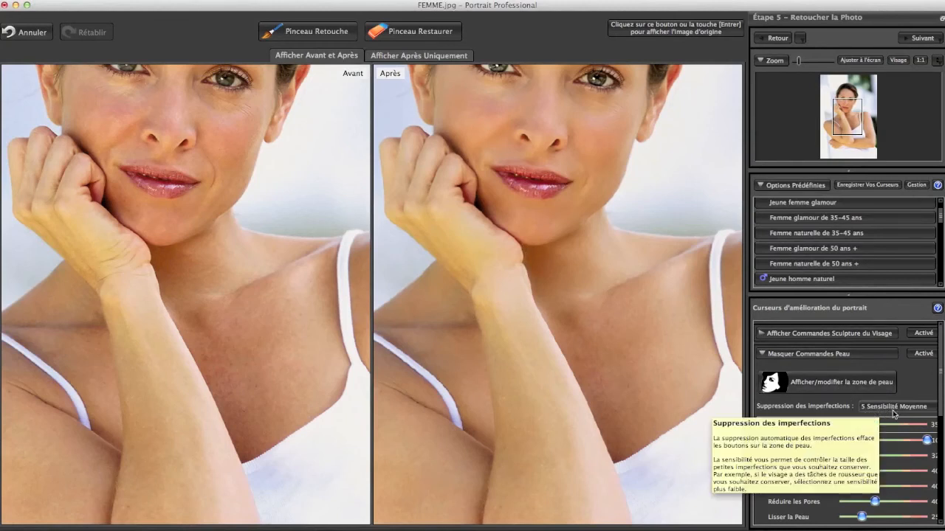
{"action": "left_click", "coordinate": [893, 410]}
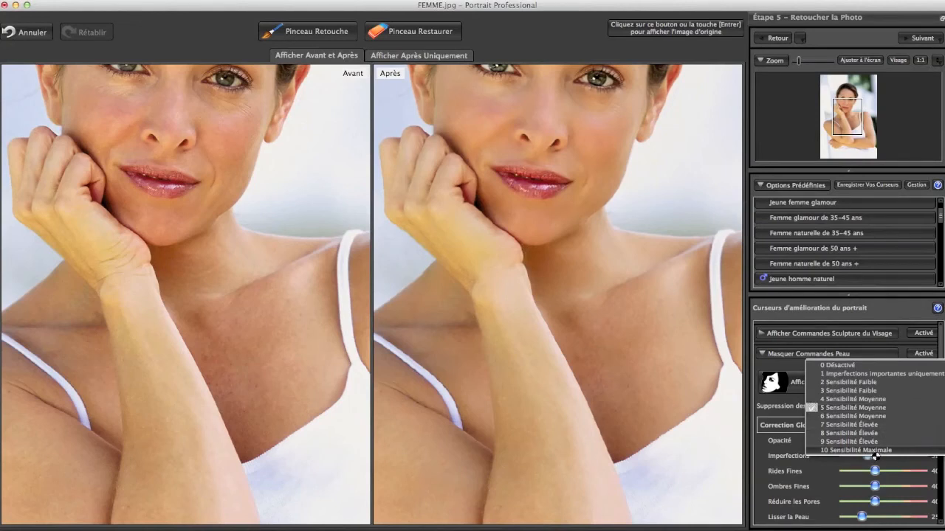
{"action": "left_click", "coordinate": [875, 450]}
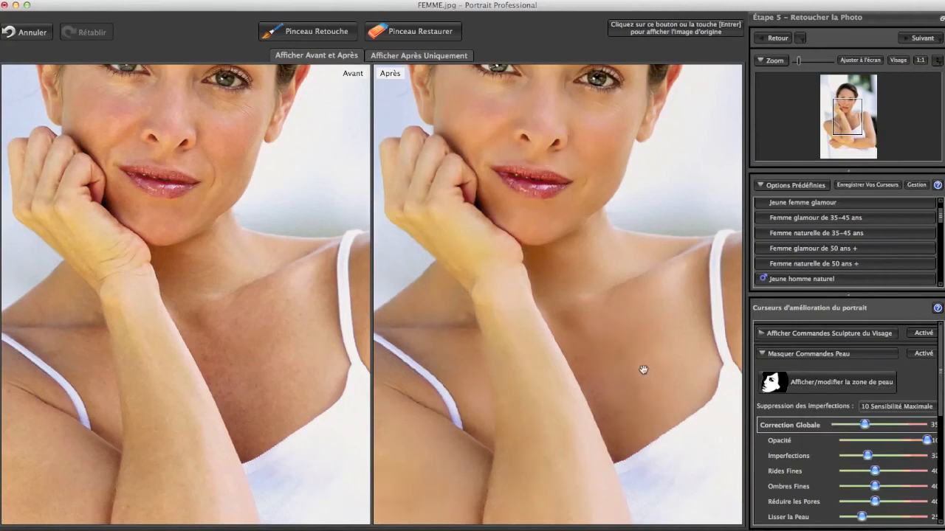
{"action": "left_click_drag", "start_coordinate": [645, 222], "coordinate": [649, 383]}
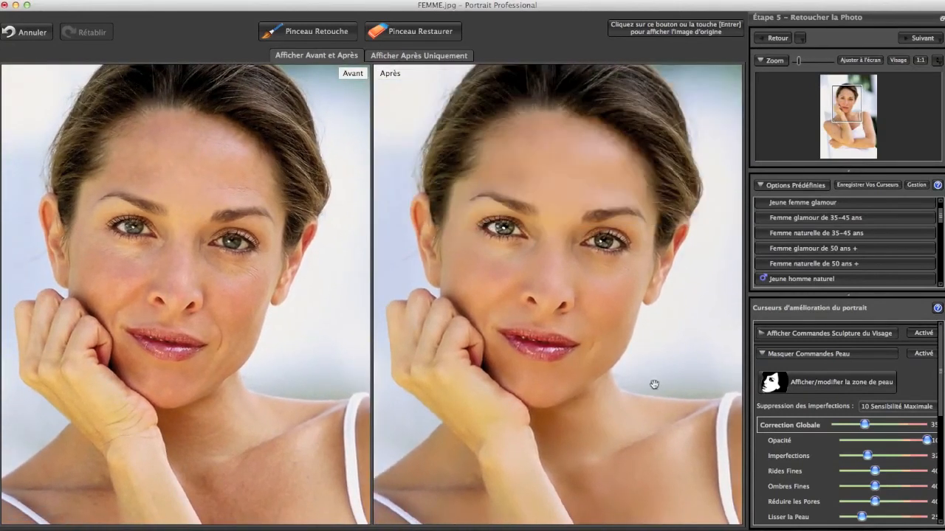
Increase the face sculpting (Sculpture du Visage) for Yeux to about 66 and for Nez and Cou to about 15 each
{"action": "left_click", "coordinate": [816, 335]}
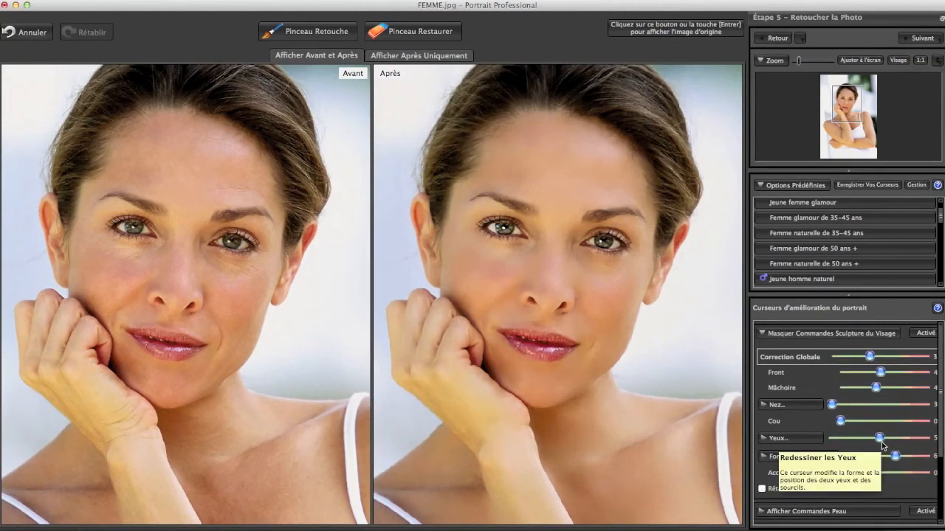
{"action": "scroll", "coordinate": [881, 438], "scroll_direction": "down", "scroll_amount": 2}
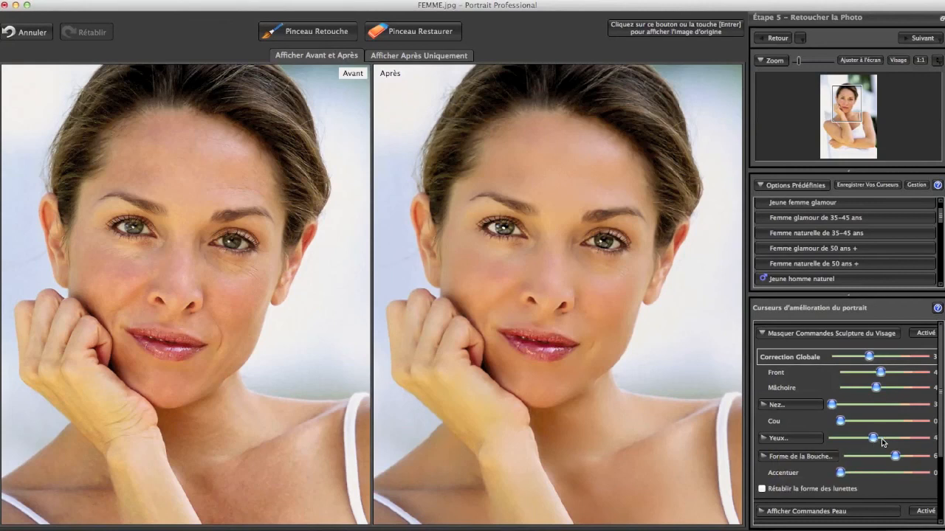
{"action": "left_click_drag", "start_coordinate": [885, 439], "coordinate": [903, 441]}
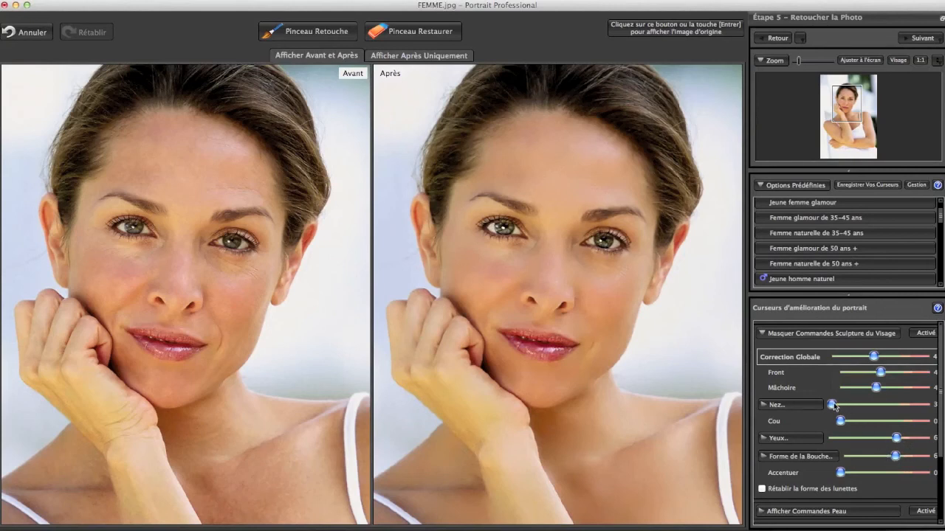
{"action": "left_click_drag", "start_coordinate": [834, 405], "coordinate": [854, 424]}
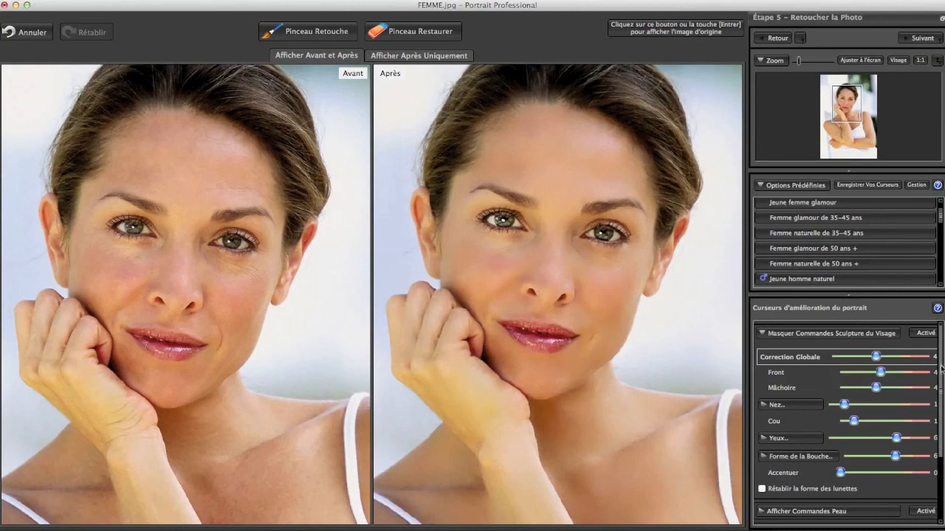
In the eye corrections, raise Assombrir la Pupille to 53, Supprimer les Reflets des Pupilles to about 26 and Redessiner les Yeux to about 65
{"action": "left_click_drag", "start_coordinate": [940, 369], "coordinate": [942, 447]}
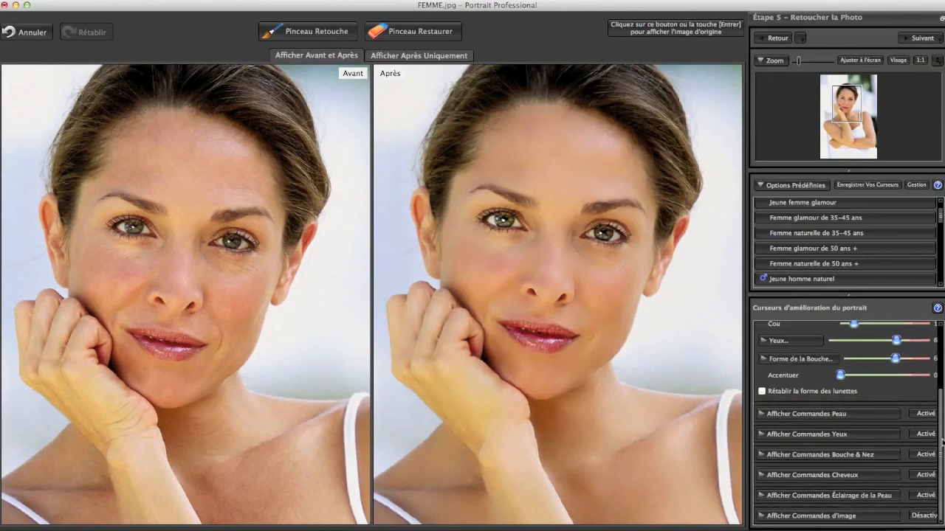
{"action": "left_click", "coordinate": [835, 435]}
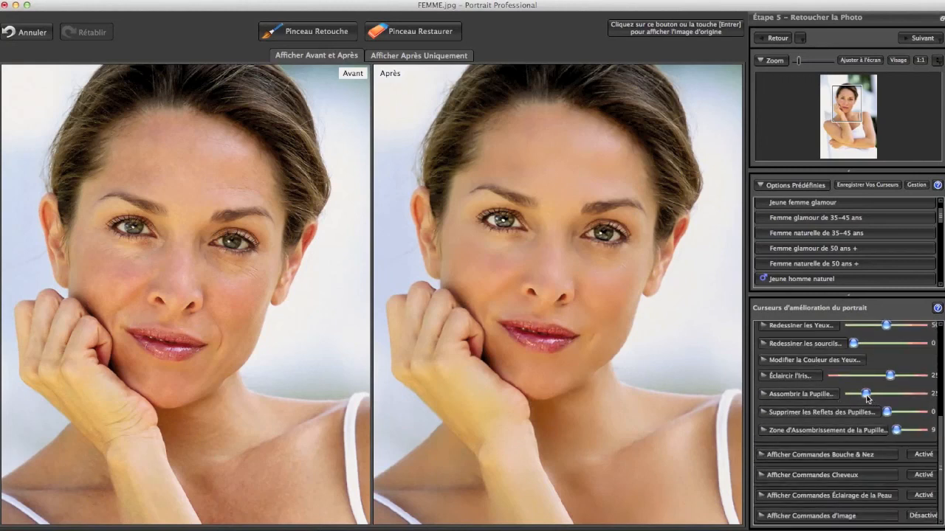
{"action": "left_click_drag", "start_coordinate": [867, 398], "coordinate": [890, 402]}
{"action": "left_click_drag", "start_coordinate": [888, 417], "coordinate": [898, 418]}
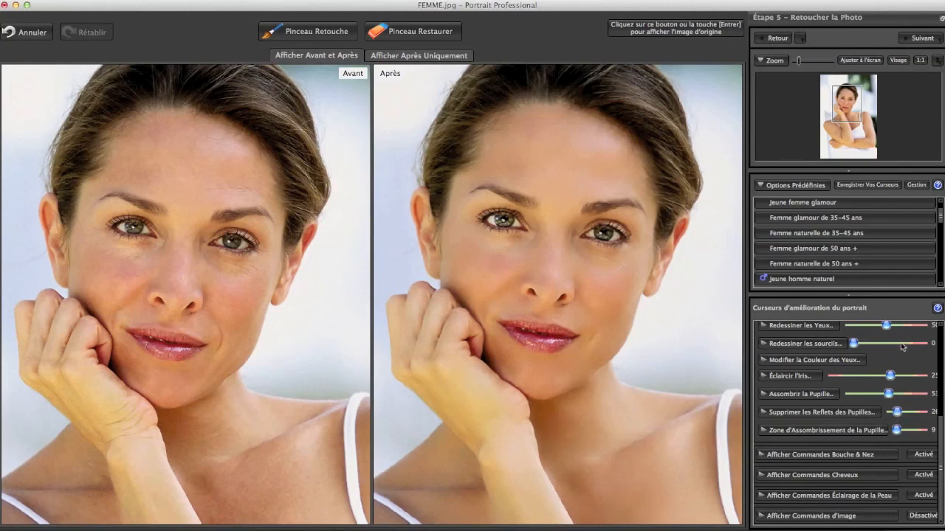
{"action": "left_click_drag", "start_coordinate": [889, 328], "coordinate": [895, 332]}
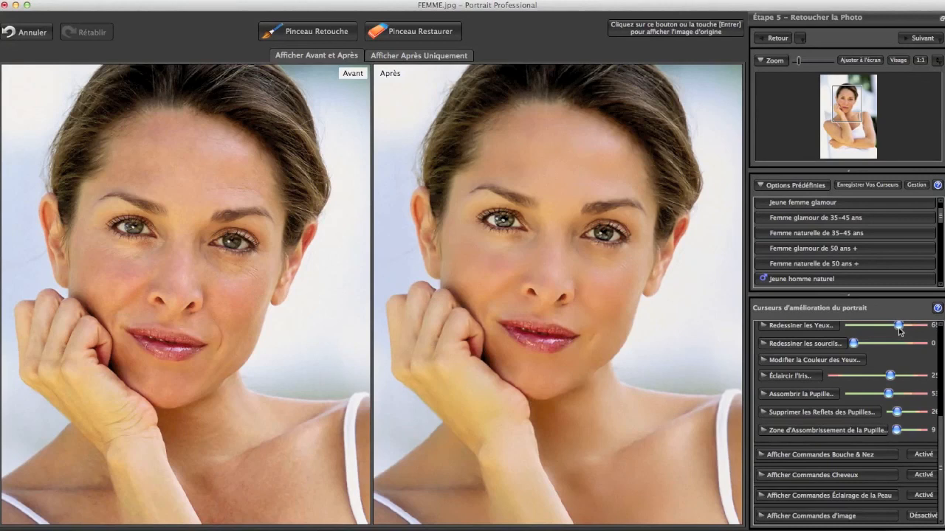